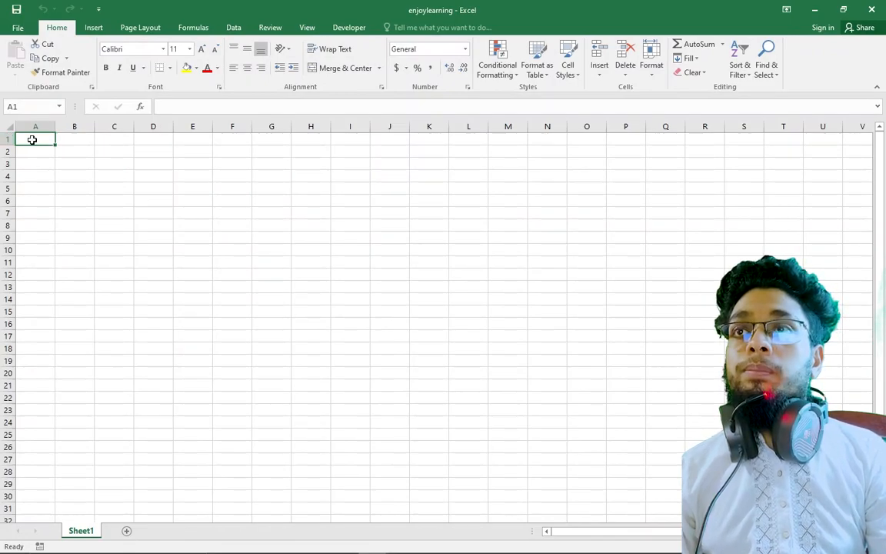
- Turn on relative references for macro recording, with cell A1 as the starting cell
left_click(347, 28)
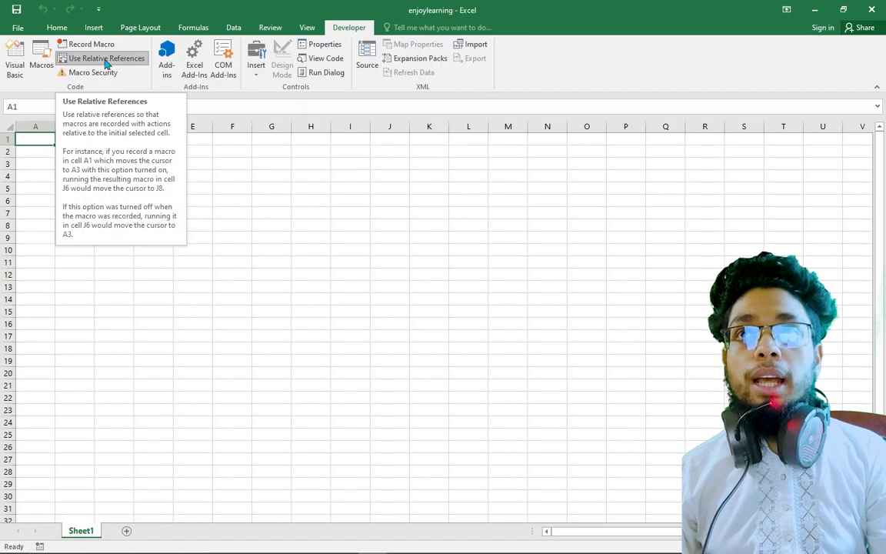
left_click(146, 176)
left_click(89, 62)
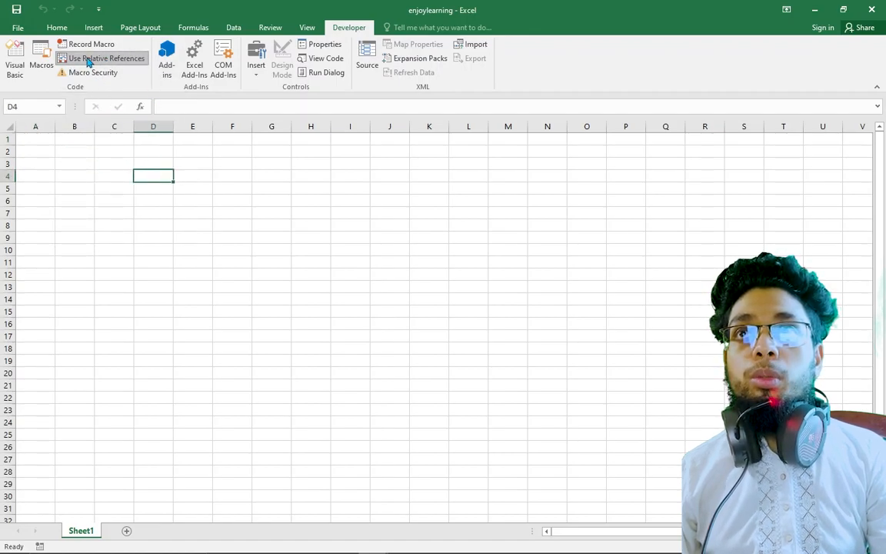
left_click(119, 345)
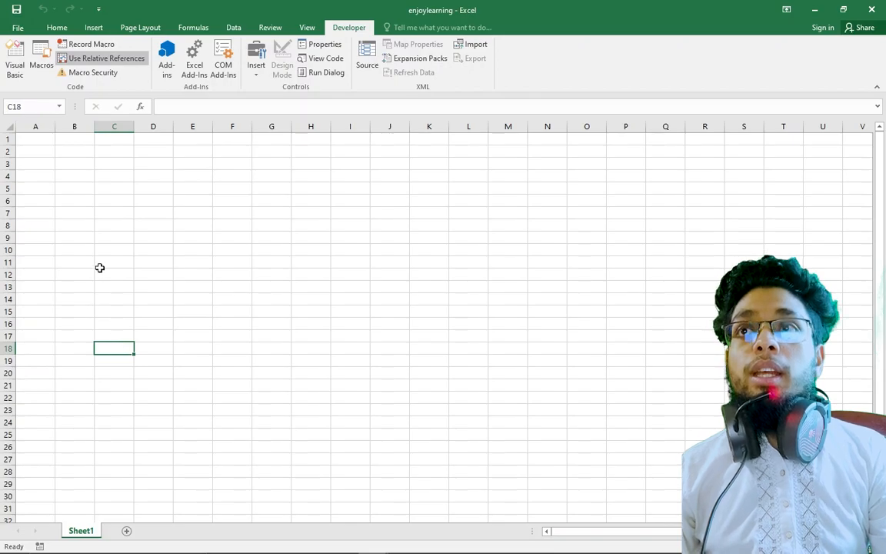
left_click(46, 143)
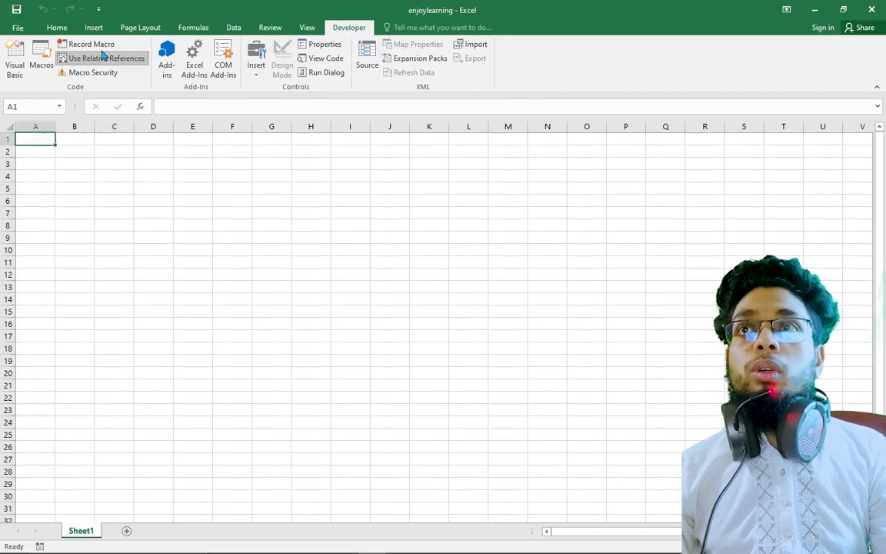
left_click(365, 68)
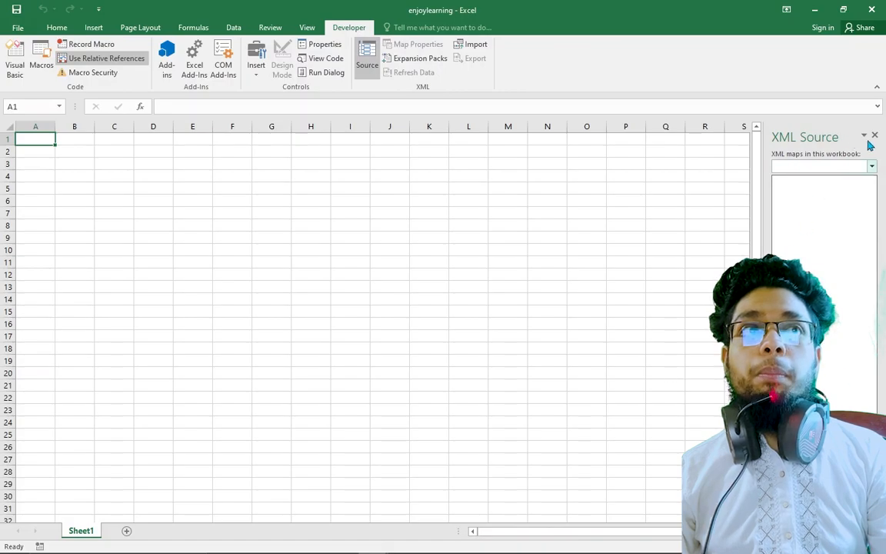
left_click(875, 137)
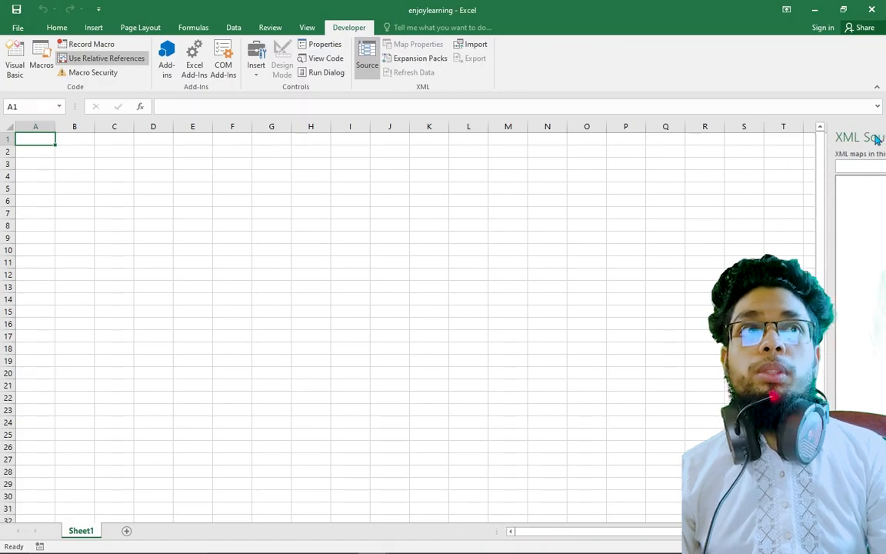
left_click(89, 60)
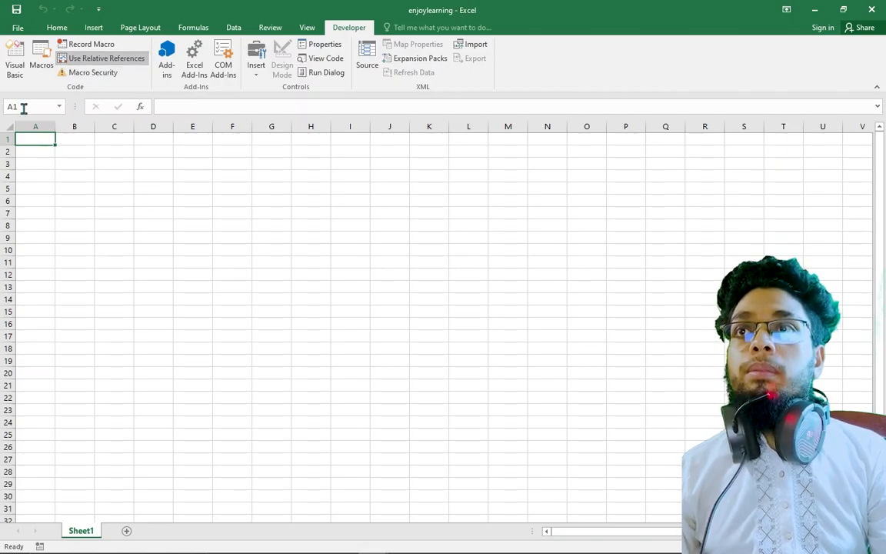
- Start recording a macro named enlearning, stored in This Workbook, with Ctrl+Shift+A as its assigned shortcut
left_click(92, 45)
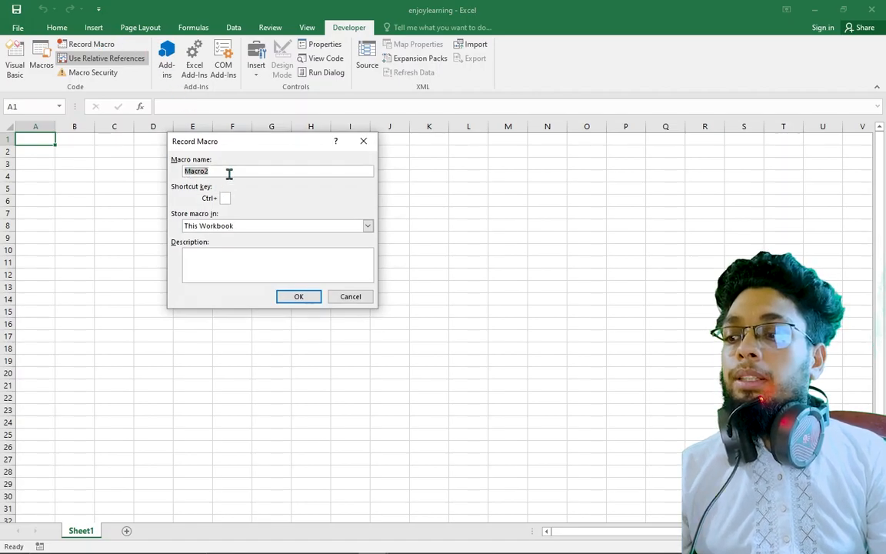
type("en")
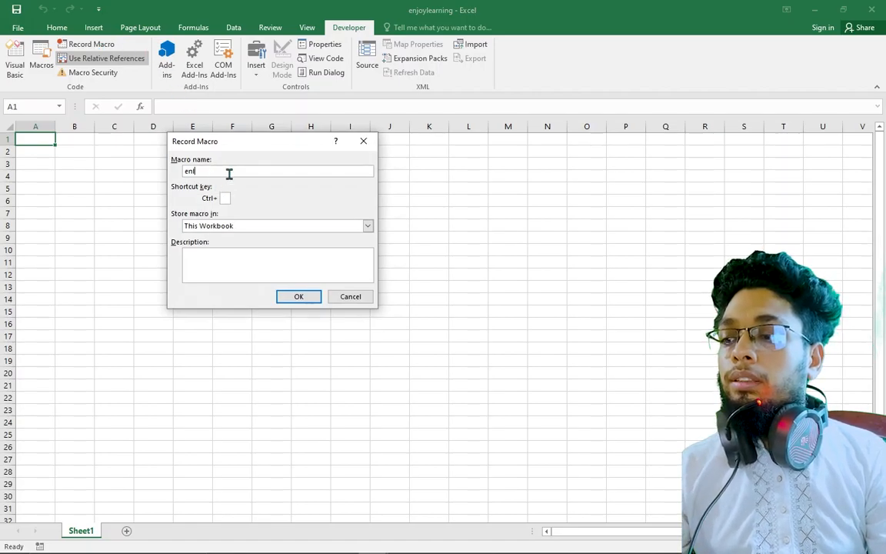
type("learning")
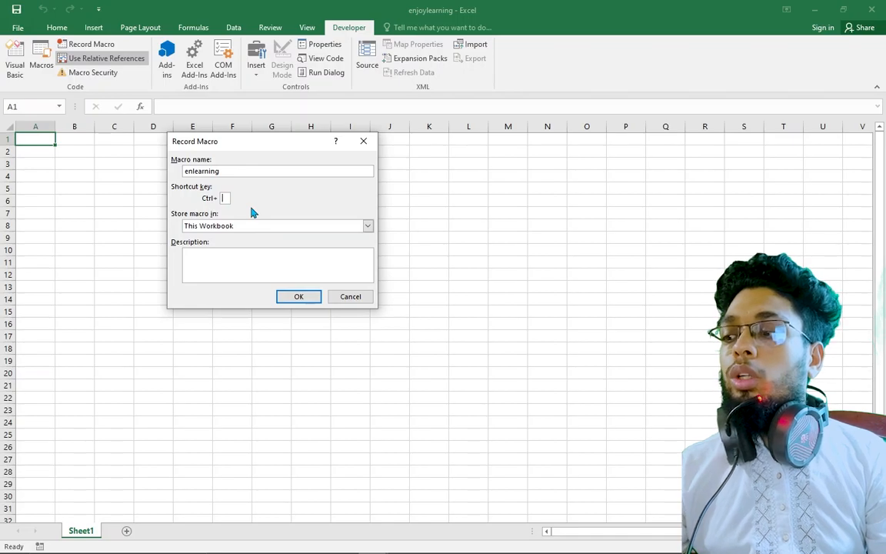
type("A")
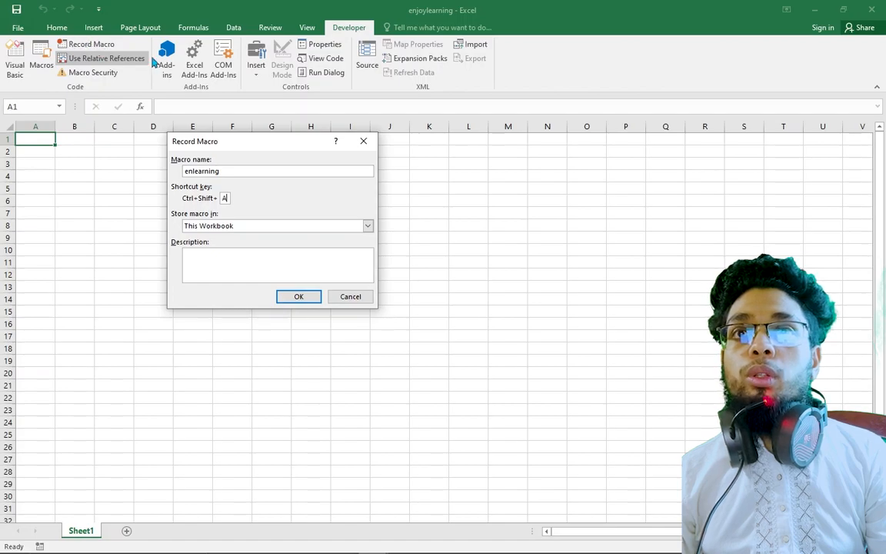
left_click(300, 297)
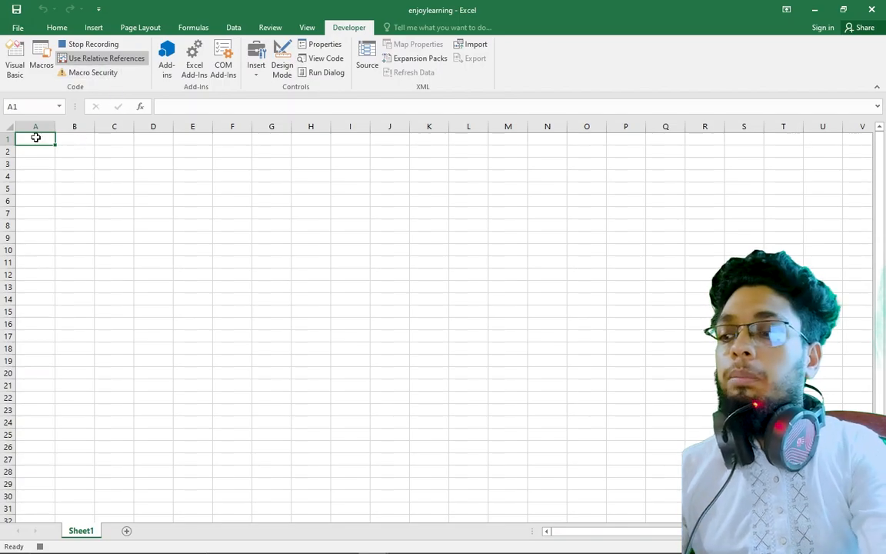
- Enter "learning" in cell A1 and reselect that cell
type("I")
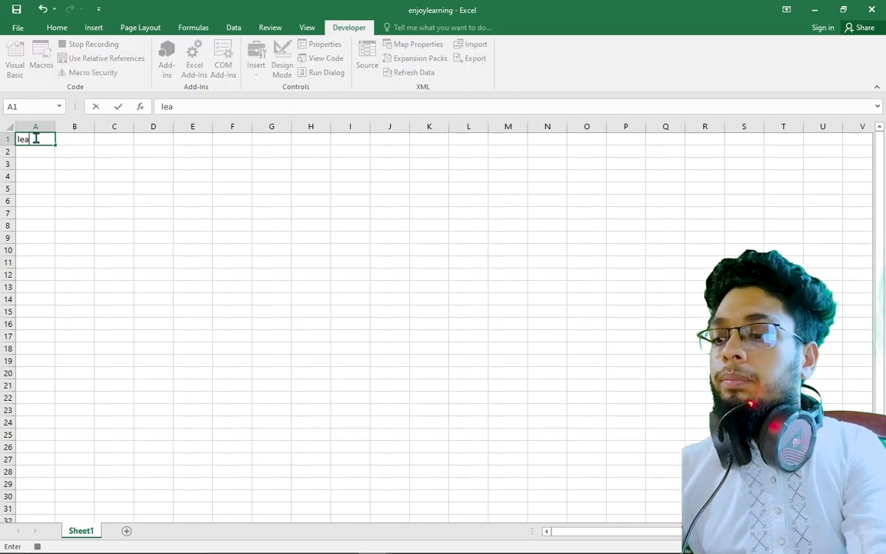
type("earning")
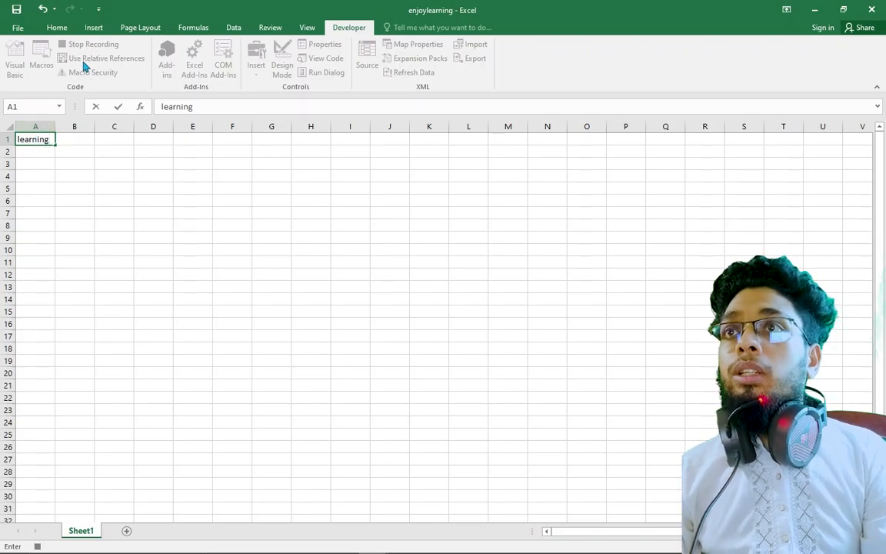
left_click(73, 139)
left_click(34, 139)
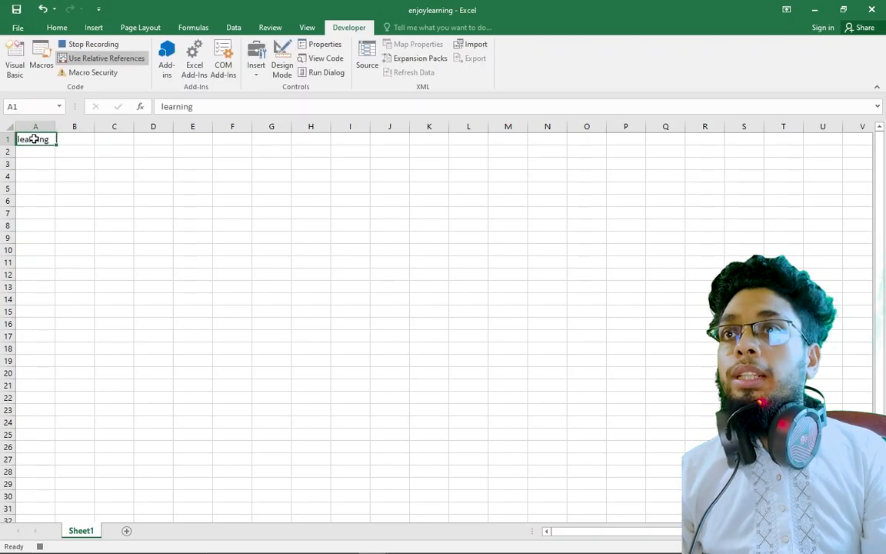
- Fill cell A1 with yellow and stop recording the macro with cell C1 selected
left_click(57, 29)
left_click(188, 70)
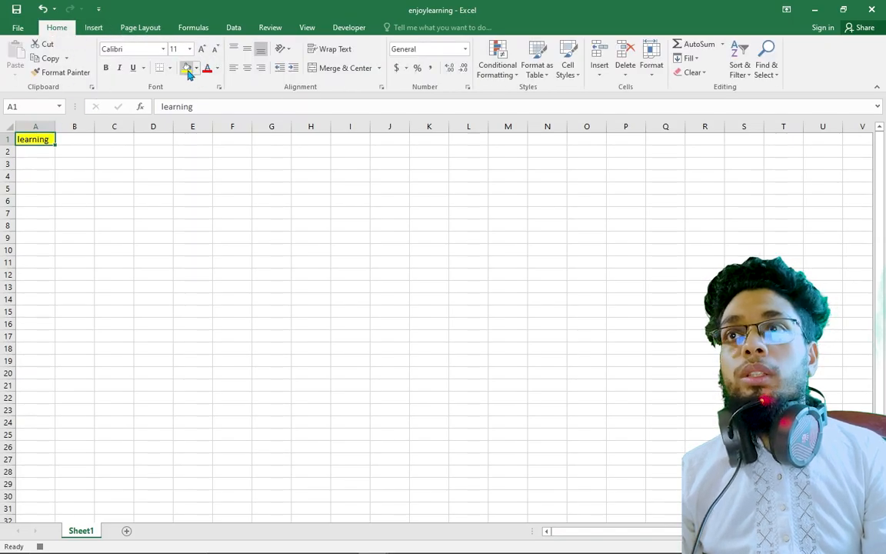
left_click(118, 141)
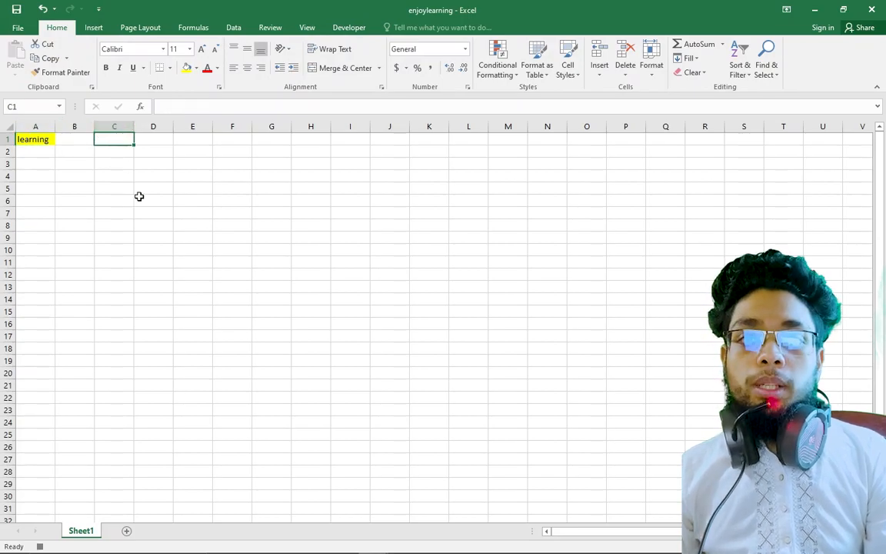
left_click(40, 546)
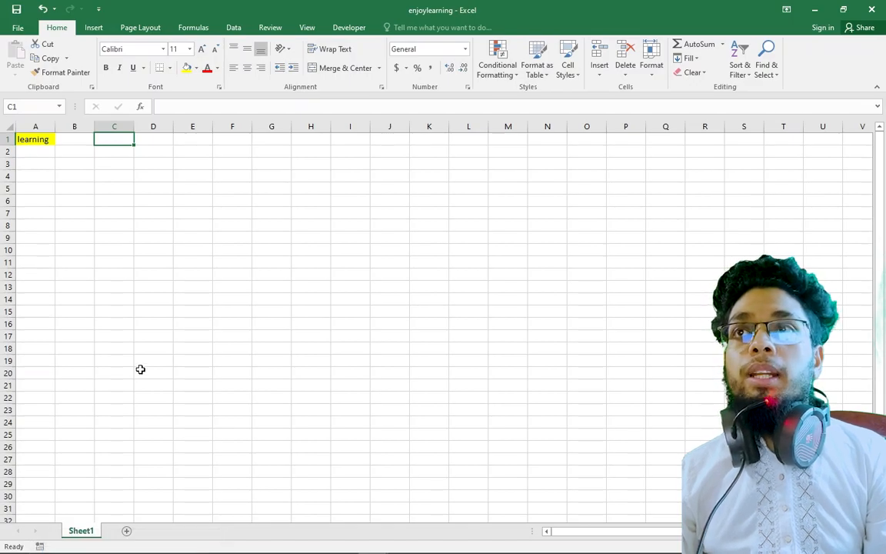
- Run the enlearning macro starting from cell A6 and again from cell B6
left_click(30, 202)
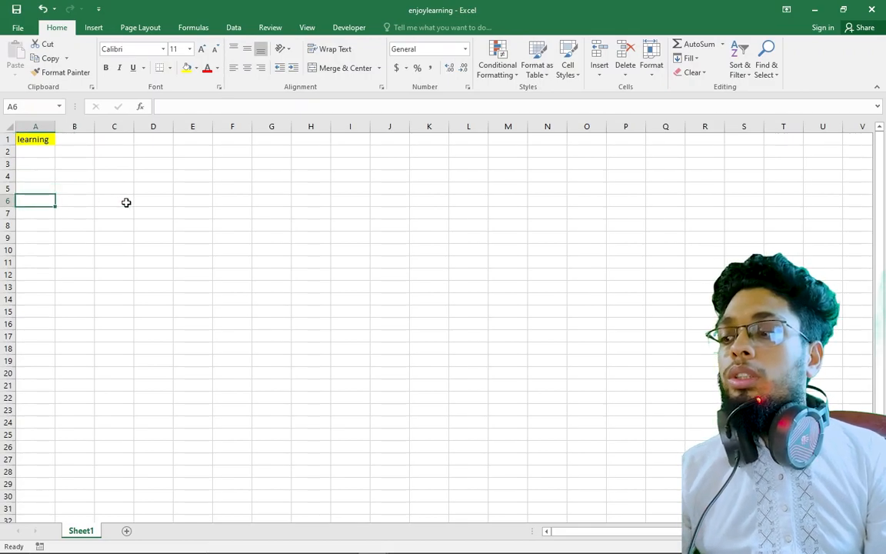
key("ctrl+l")
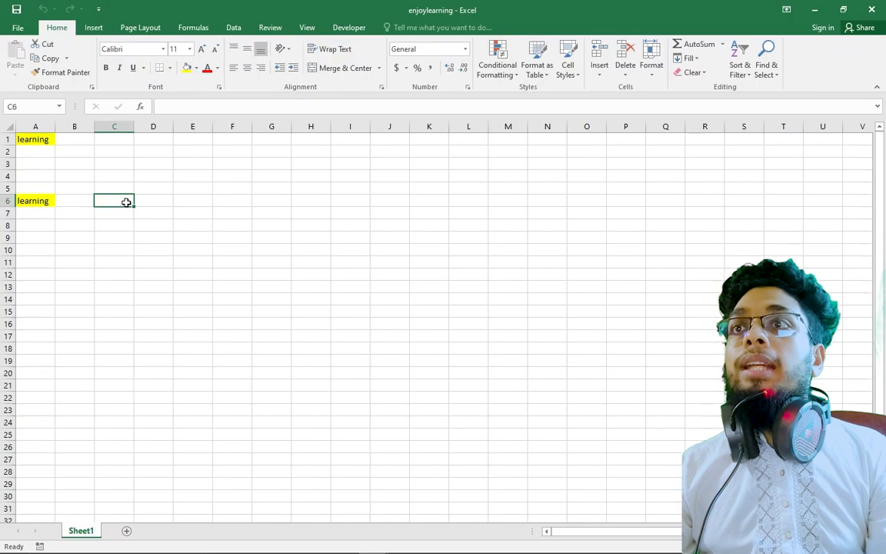
left_click(39, 200)
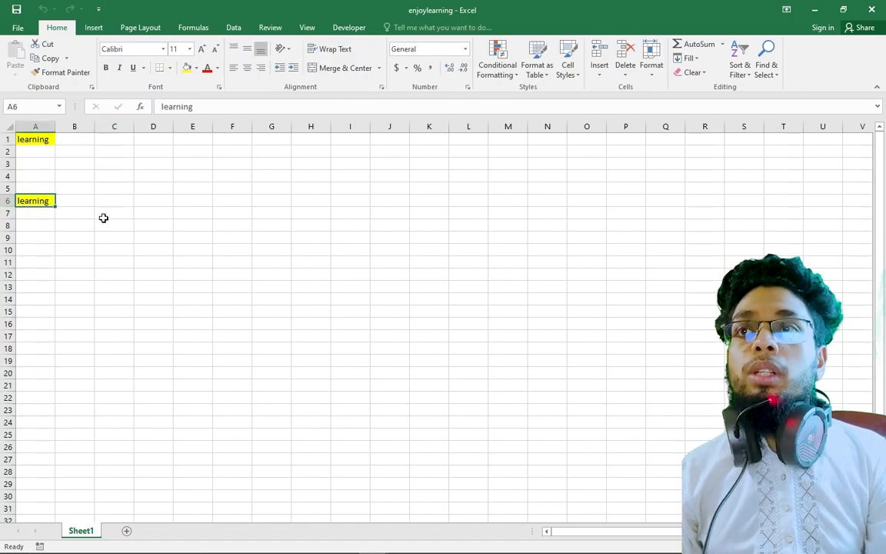
left_click(71, 200)
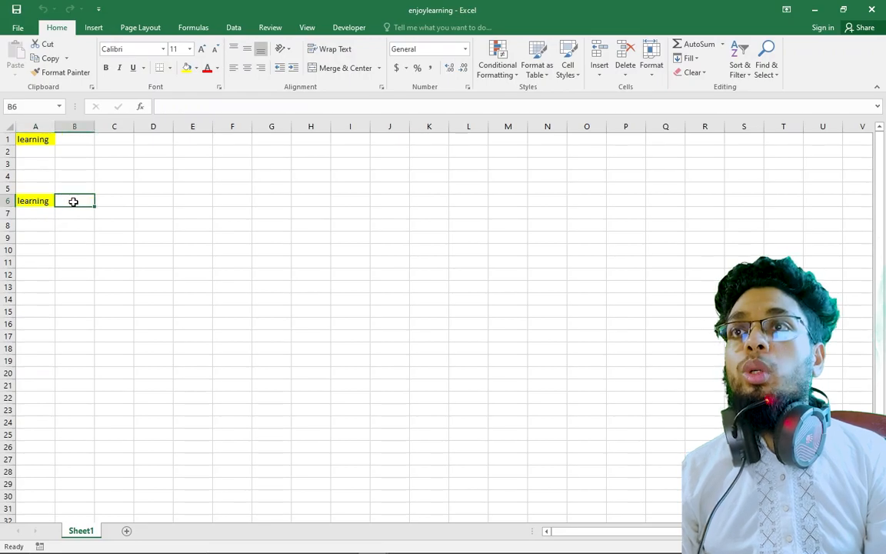
key("ctrl+l")
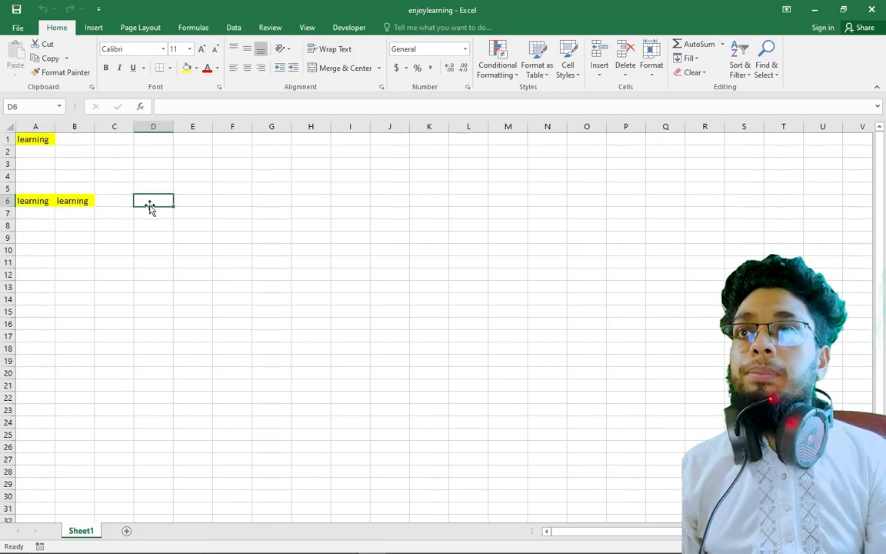
- Run the enlearning macro starting from cell A11
left_click(41, 140)
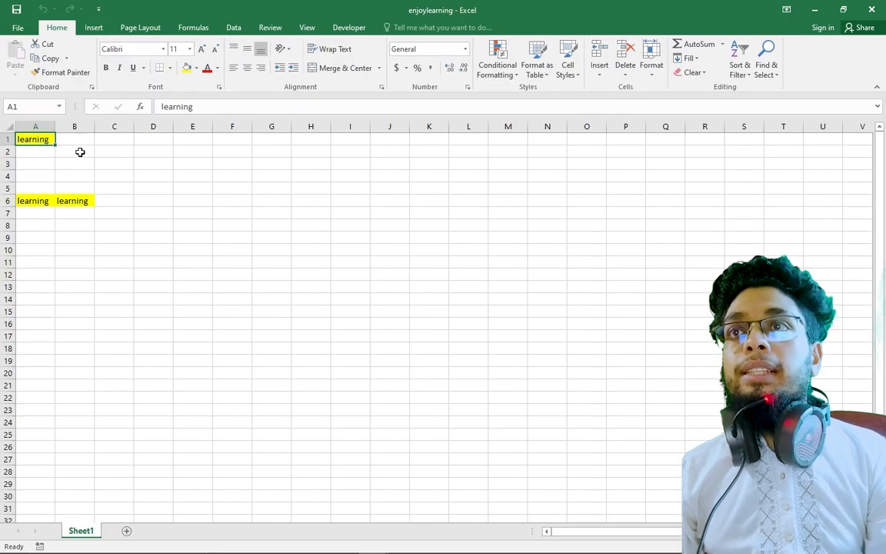
left_click(113, 138)
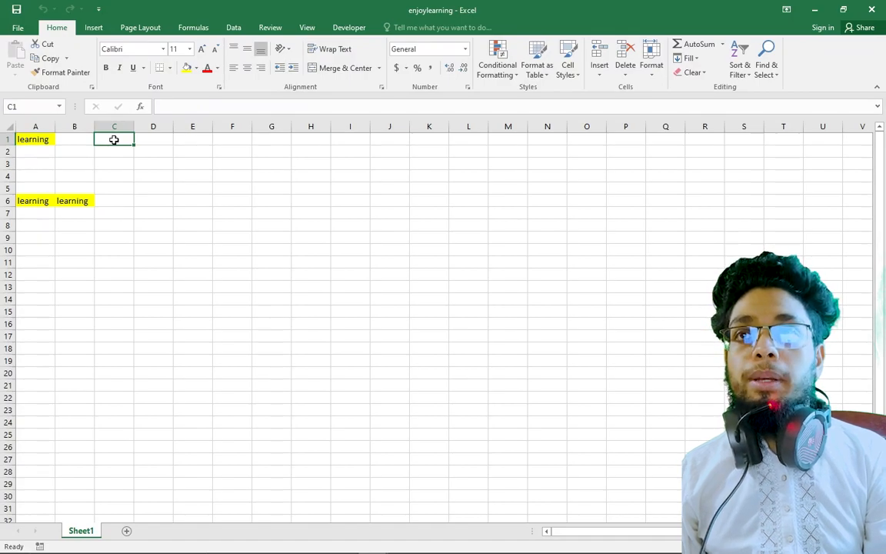
left_click(25, 263)
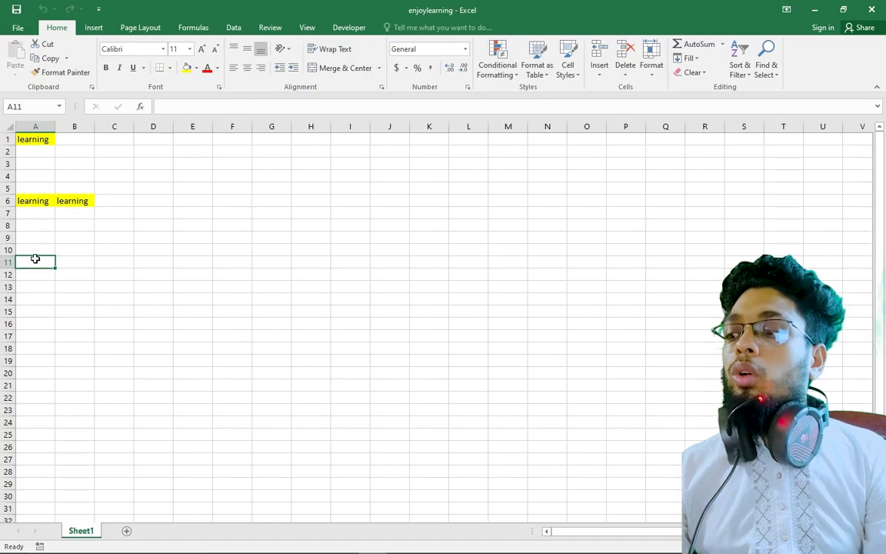
key("ctrl+l")
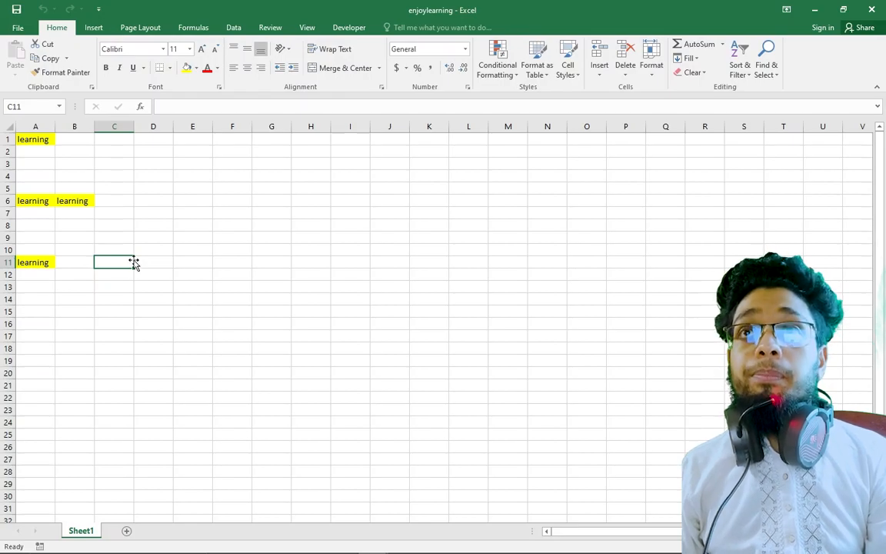
- Choose enlearning from the list of available macros and run it starting from cell A15
left_click(167, 276)
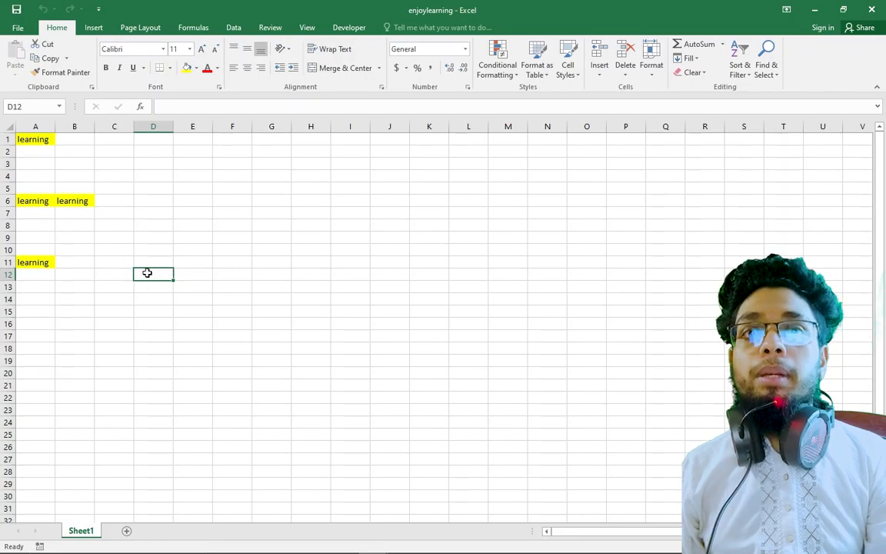
left_click(28, 303)
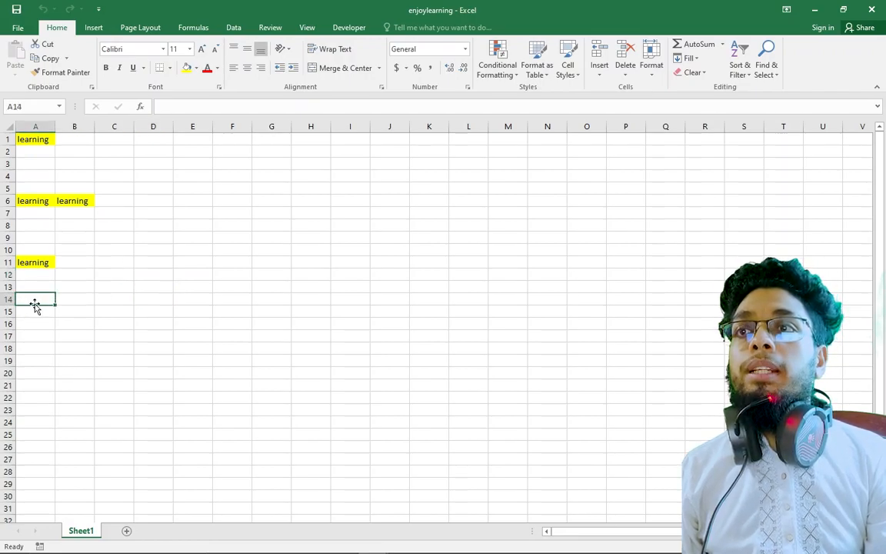
left_click(26, 309)
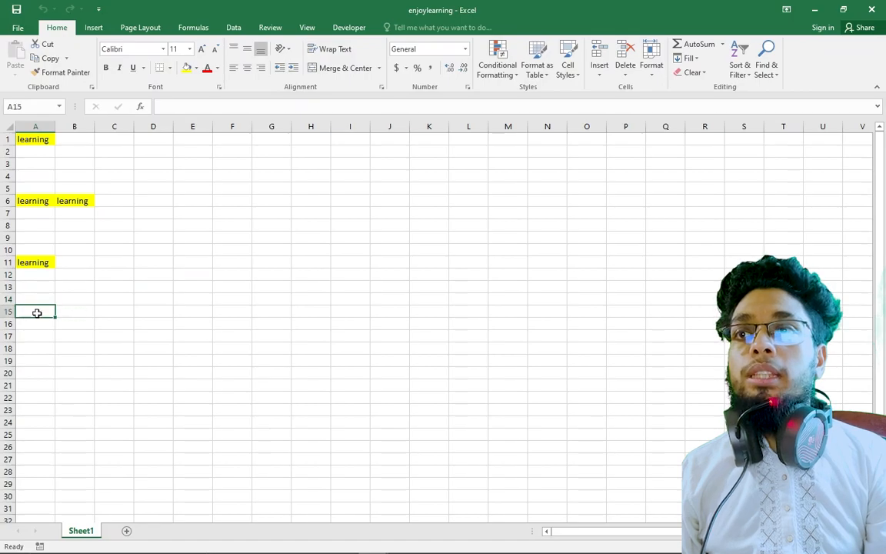
left_click(351, 28)
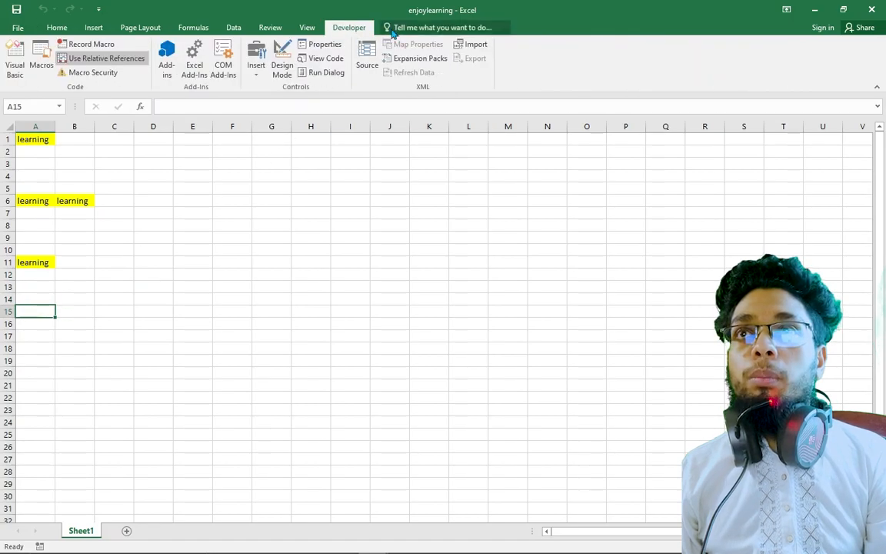
left_click(42, 65)
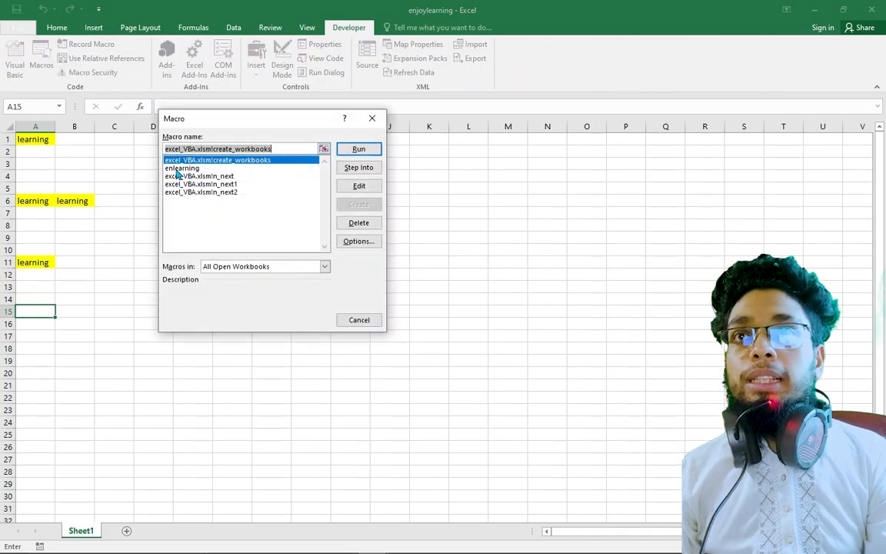
left_click(173, 167)
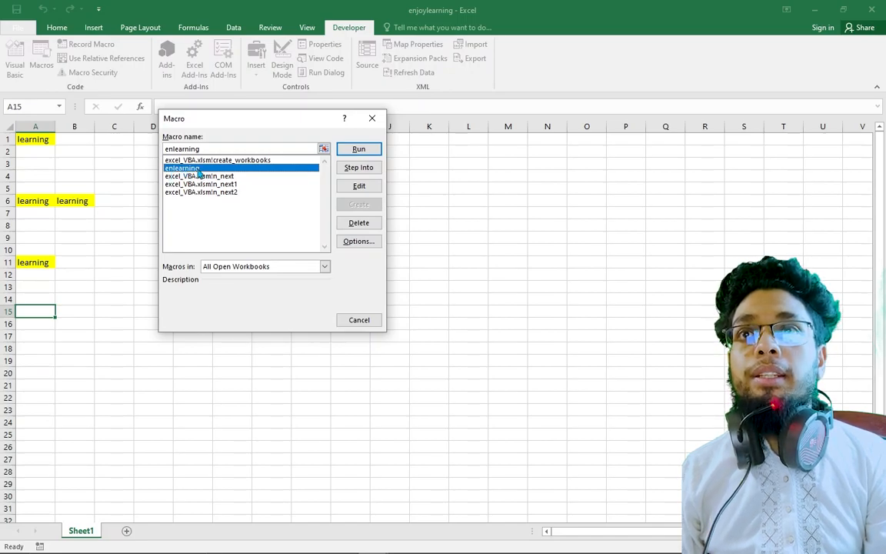
left_click(358, 149)
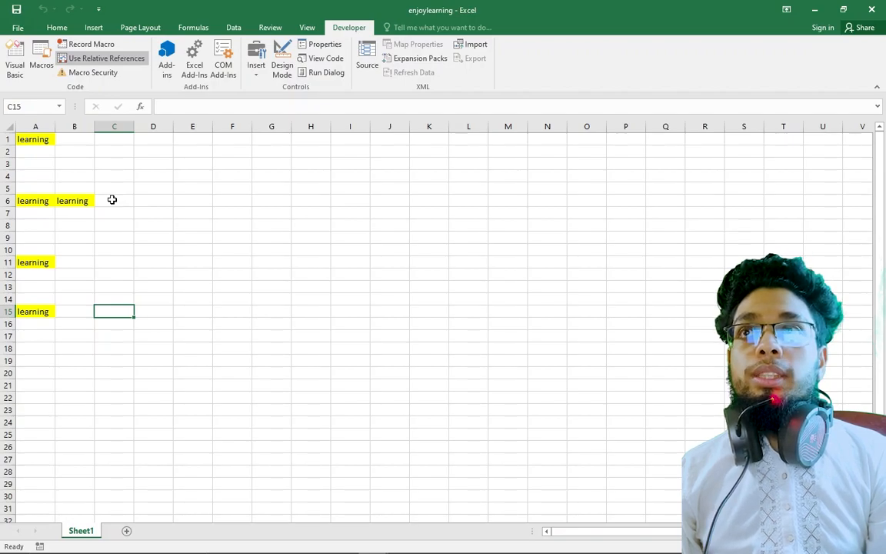
- Open the enlearning macro's code for editing in the Visual Basic editor
left_click(46, 67)
left_click(182, 168)
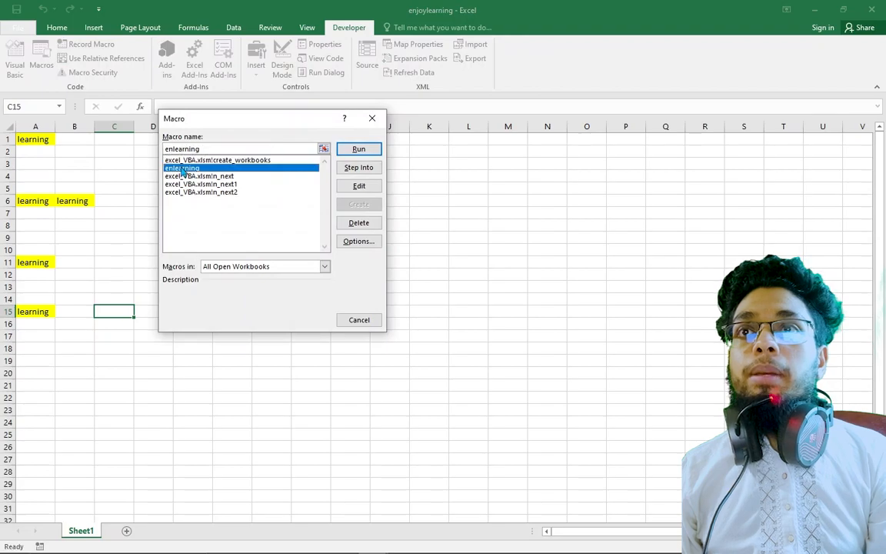
left_click(359, 186)
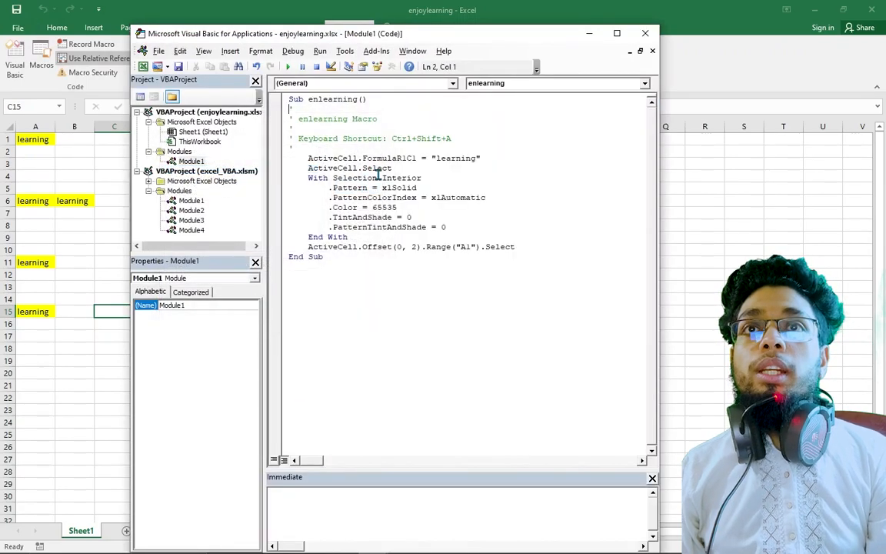
- Examine the enlearning macro's code, from its header comments to the statements that enter the text and format the active cell
left_click_drag(358, 258, 293, 99)
left_click(293, 157)
left_click_drag(295, 148, 290, 111)
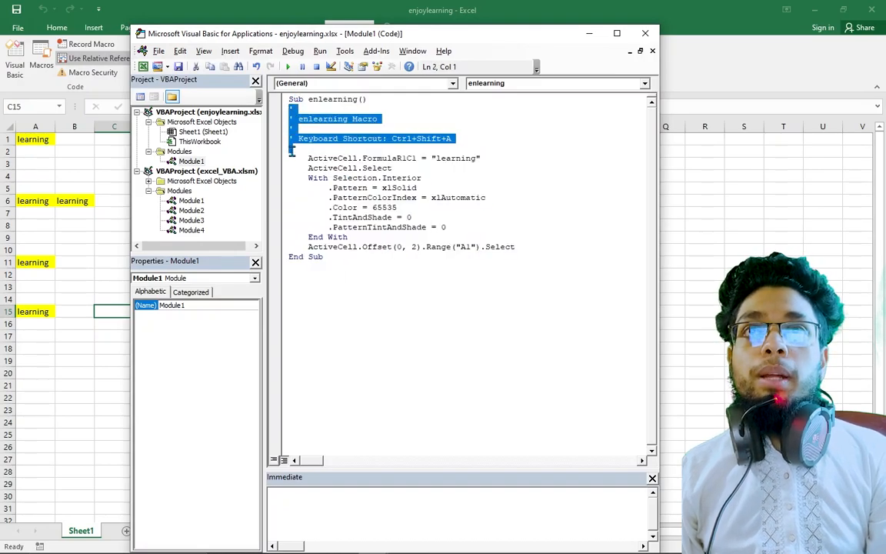
left_click(292, 148)
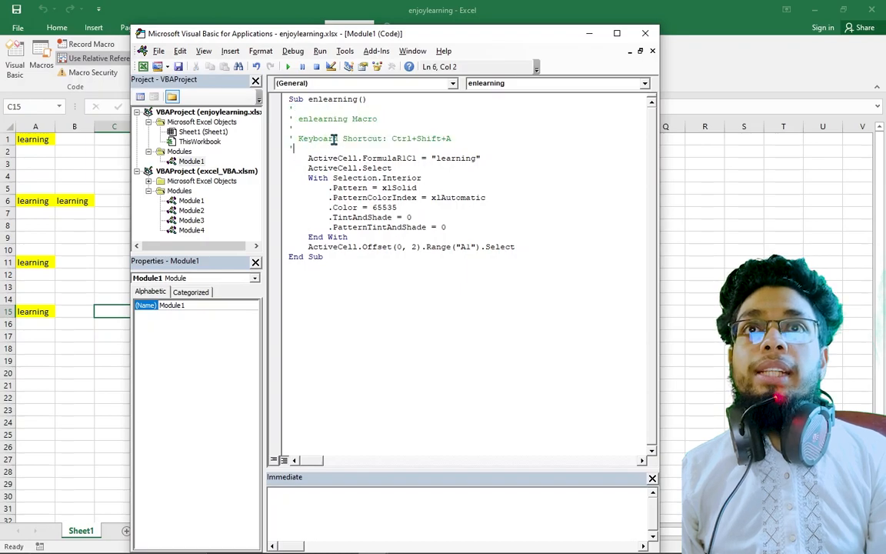
left_click(314, 160)
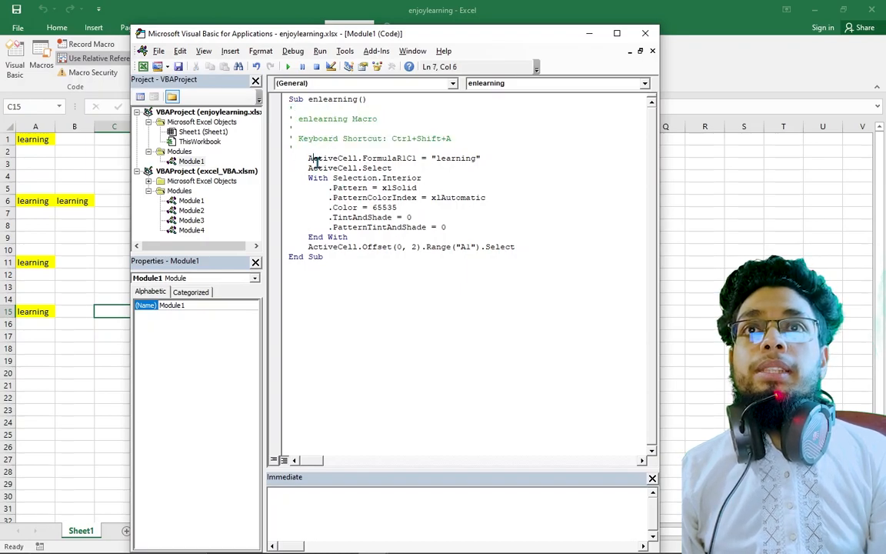
left_click_drag(309, 158, 450, 158)
left_click(441, 178)
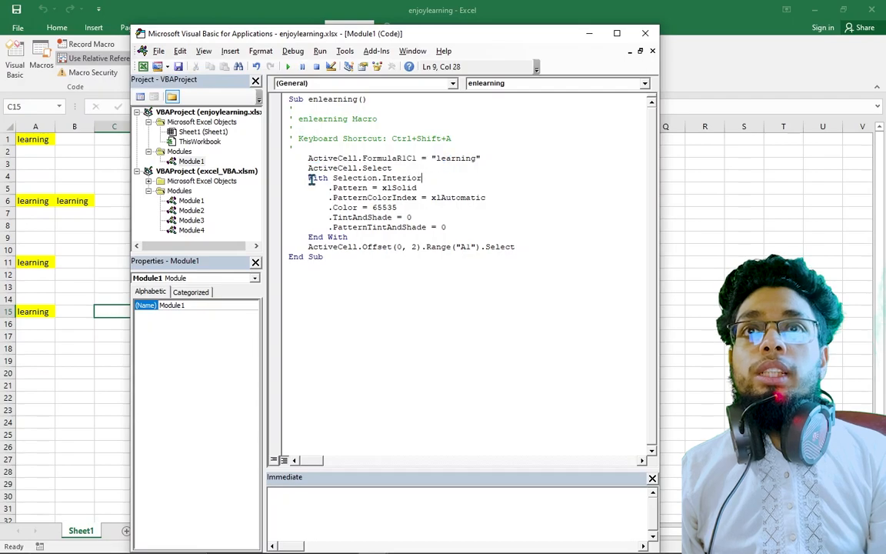
left_click_drag(280, 156, 353, 248)
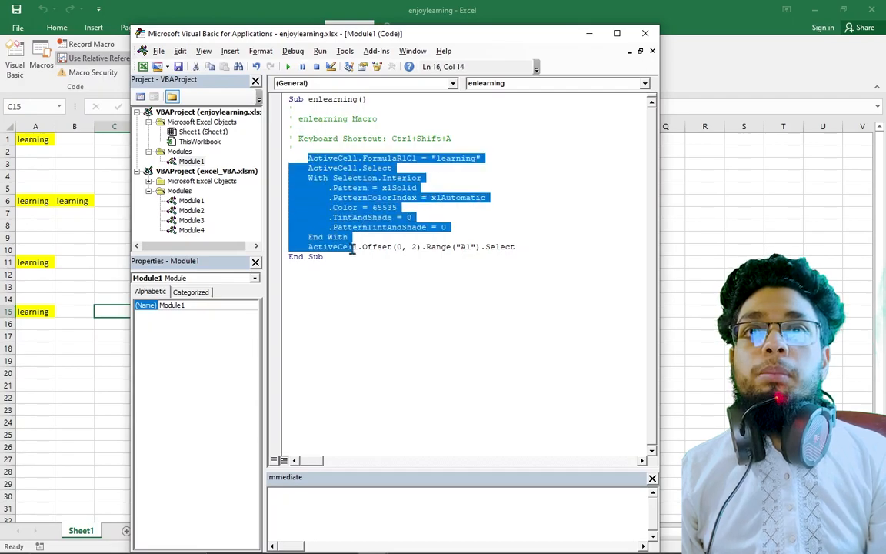
left_click(334, 178)
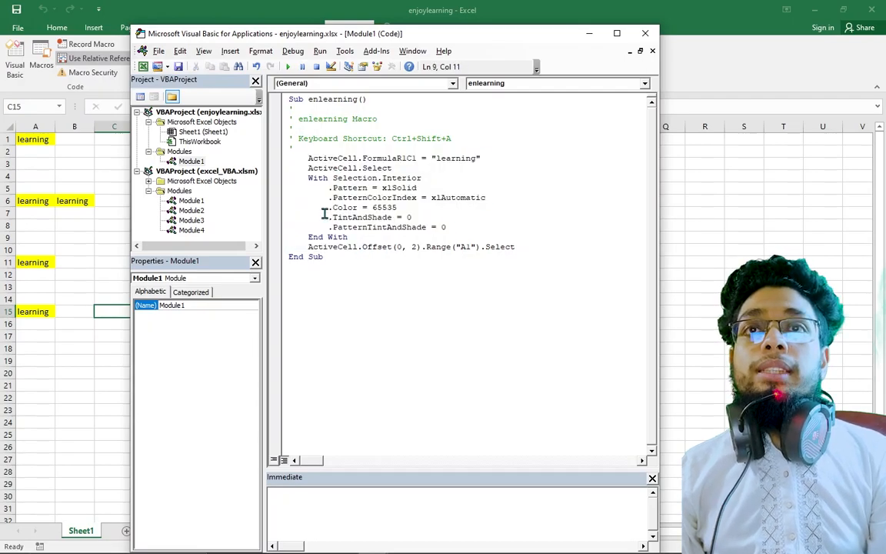